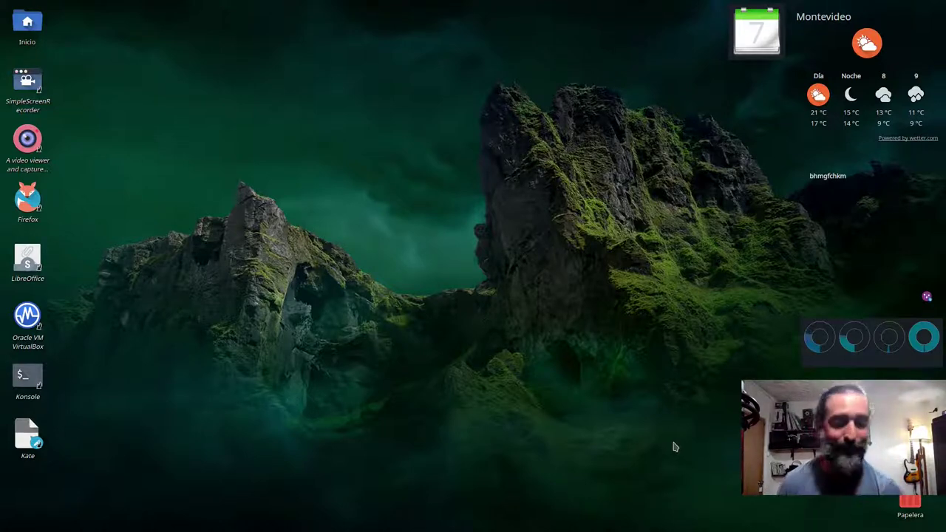
- Reveal the bottom taskbar on the Plasma desktop to get at Firefox
mouse_move(473, 531)
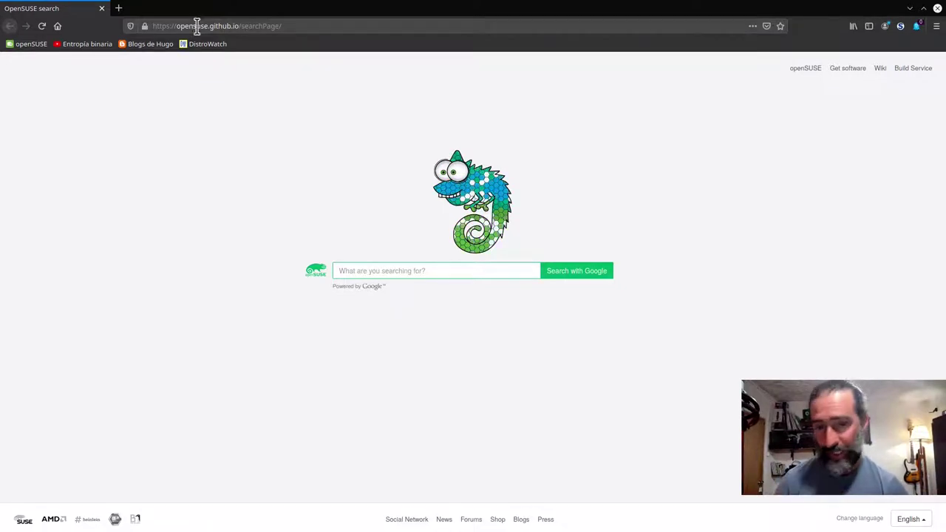
- Search the web for 'linuxconsole' and open the LinuxConsole.org result
click(366, 274)
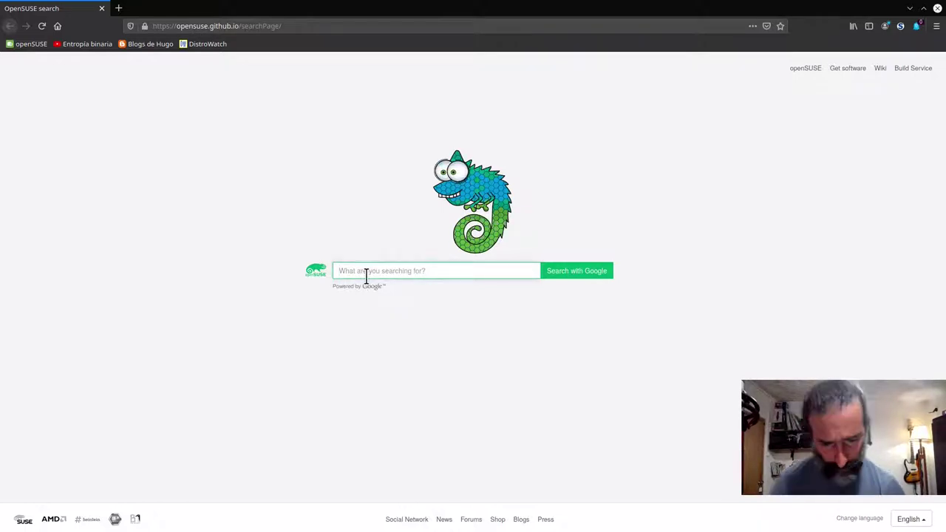
text(linuxconsole)
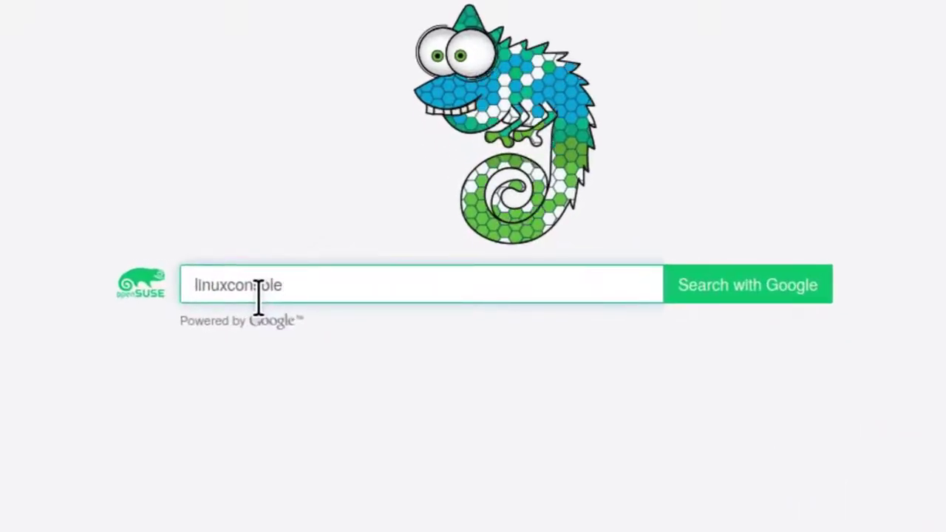
key(Return)
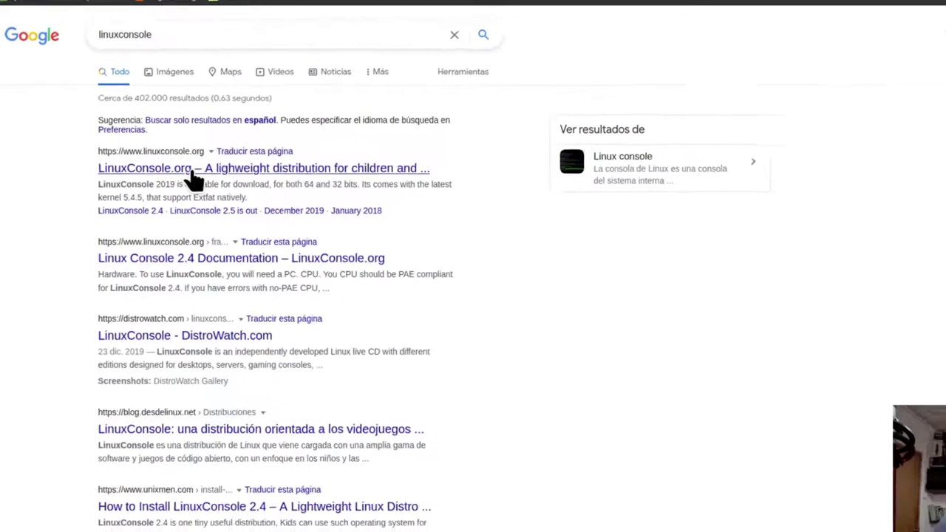
click(208, 164)
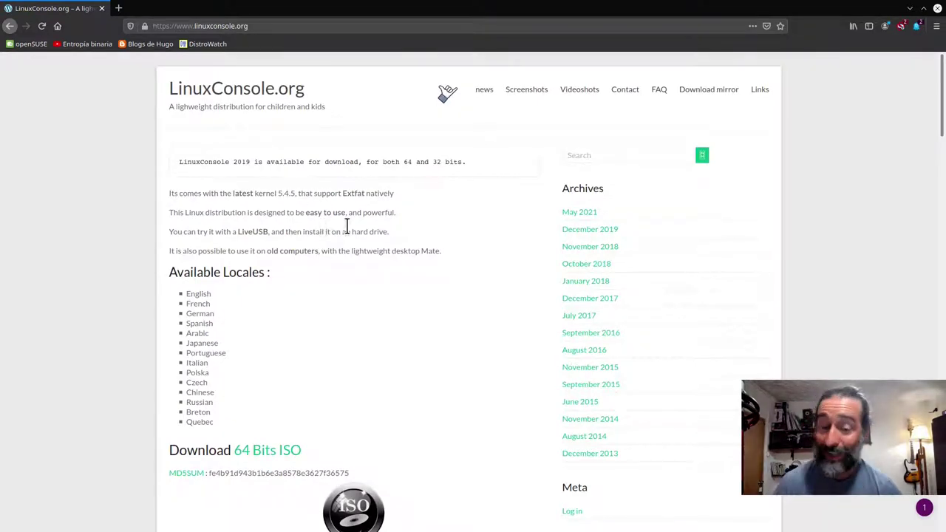
- Scroll down LinuxConsole.org to the 64 Bits and 32 Bits ISO download links
scroll(357, 280, down, 2)
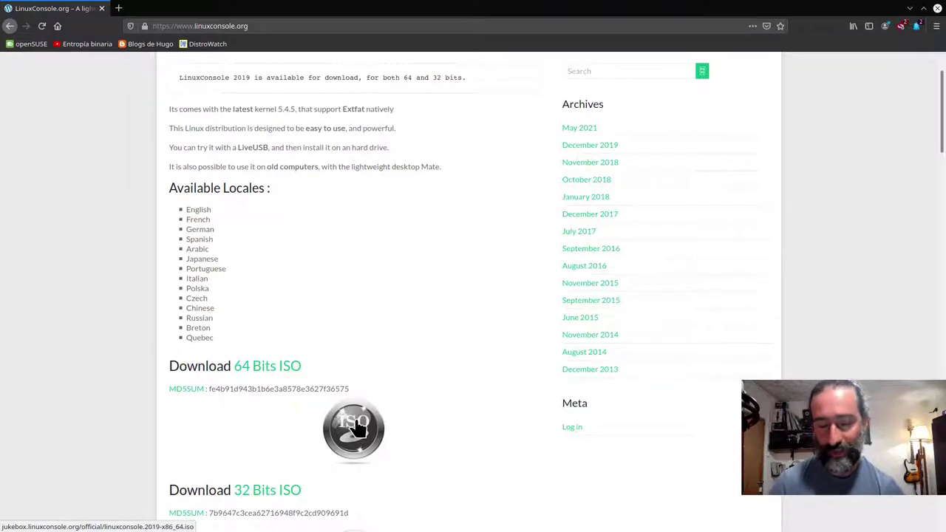
- Download the 64 Bits ISO, saving linuxconsole.2019-x86_64.iso to disk
click(356, 421)
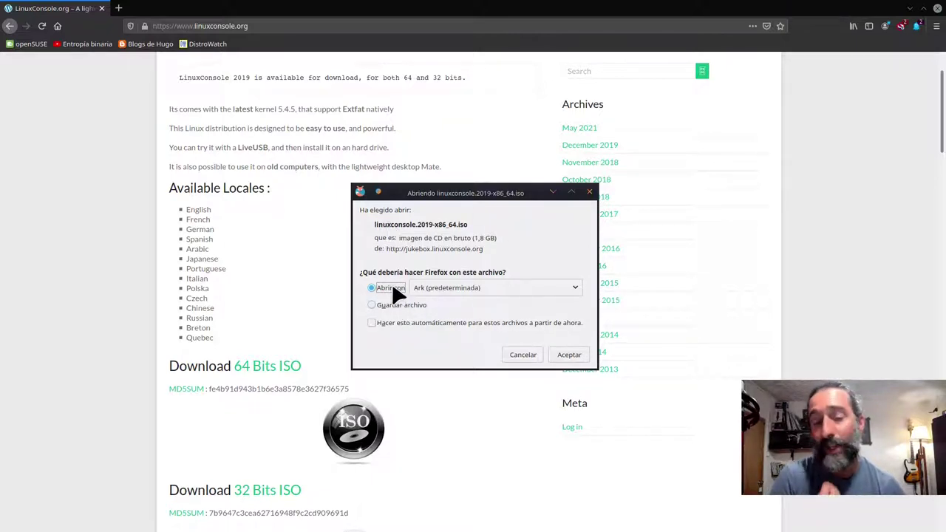
click(392, 309)
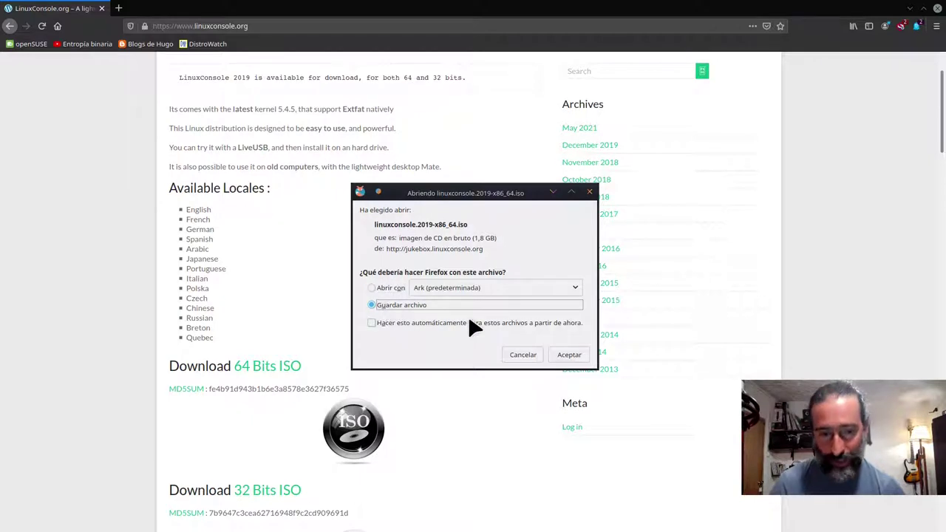
click(560, 355)
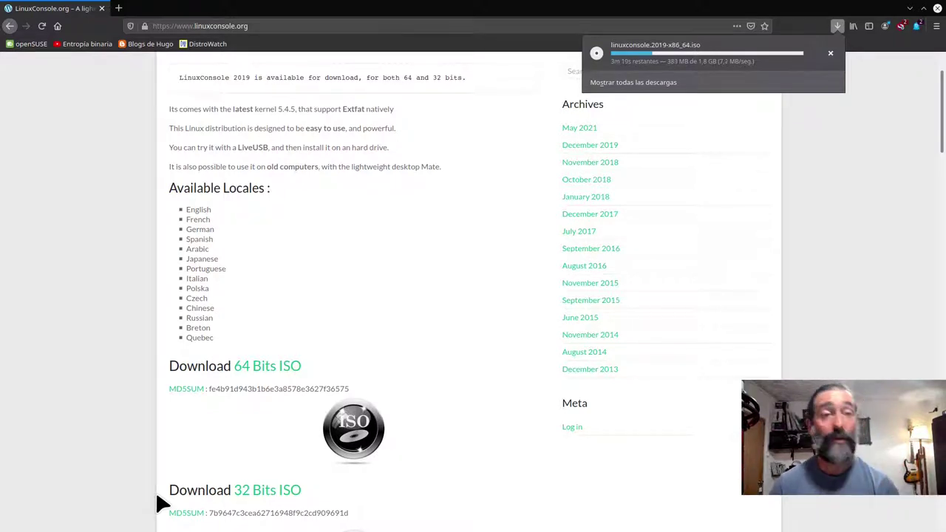
- In a new tab, search 'balenaetcher' from the openSUSE start page
click(118, 9)
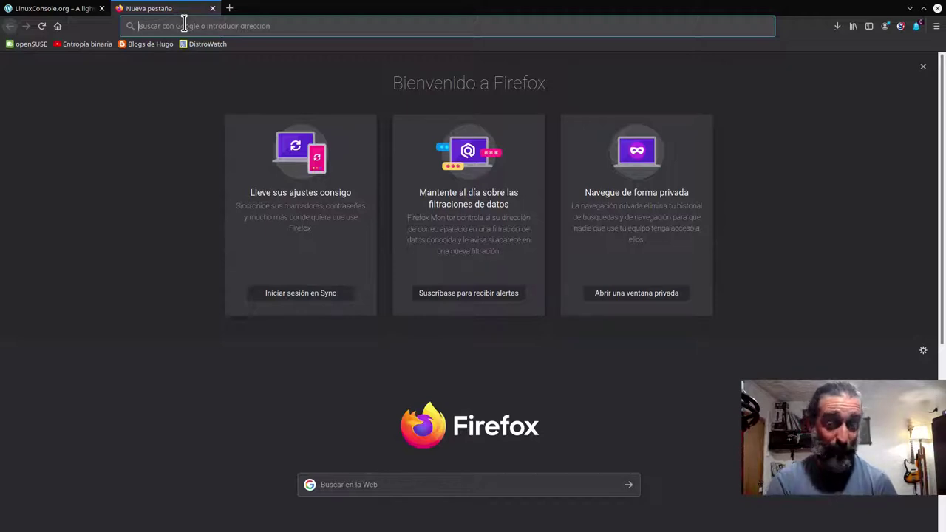
click(57, 27)
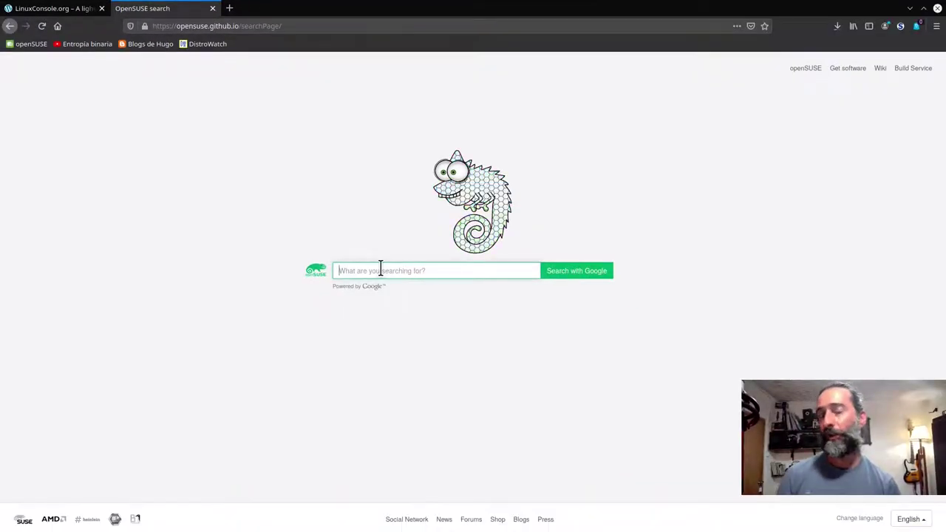
text(balenaetch)
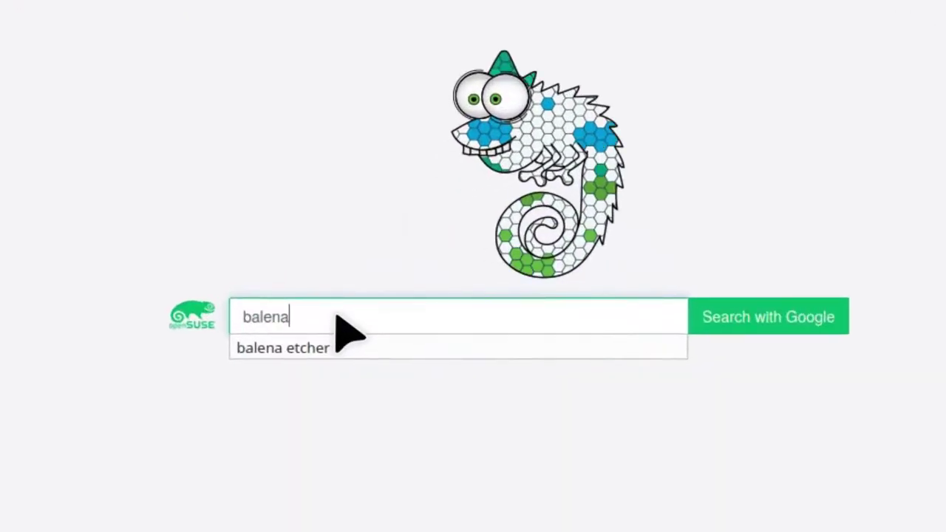
text(er)
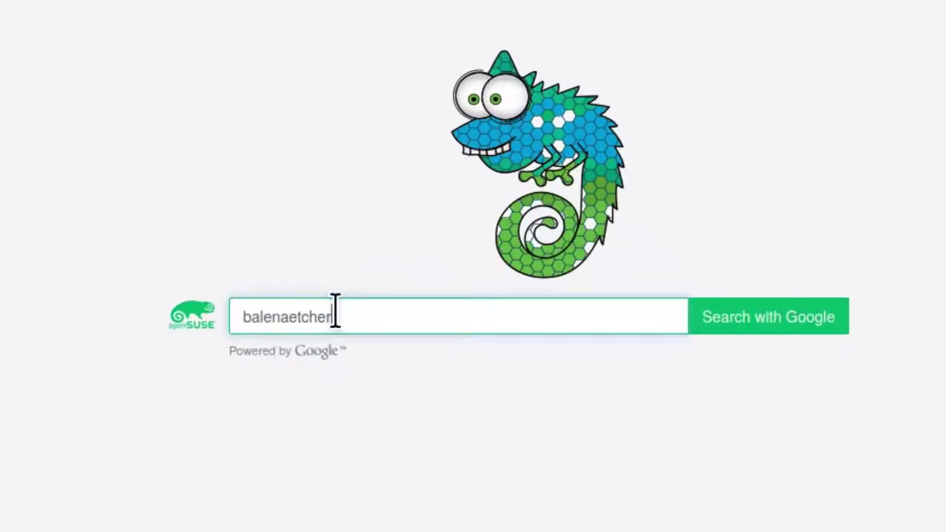
key(Return)
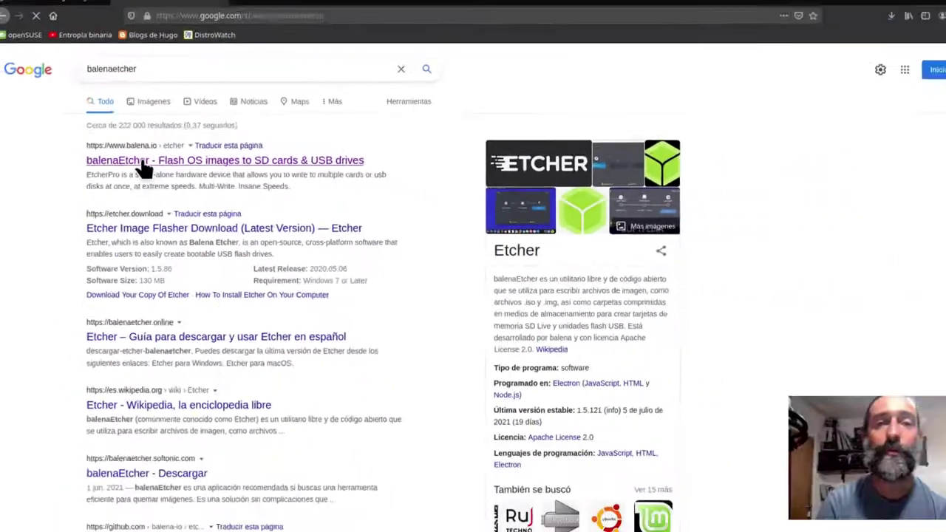
- On the balena.io Etcher page, save the Linux x64 zip balena-etcher-electron-1.5.121-linux-x64.zip
click(172, 166)
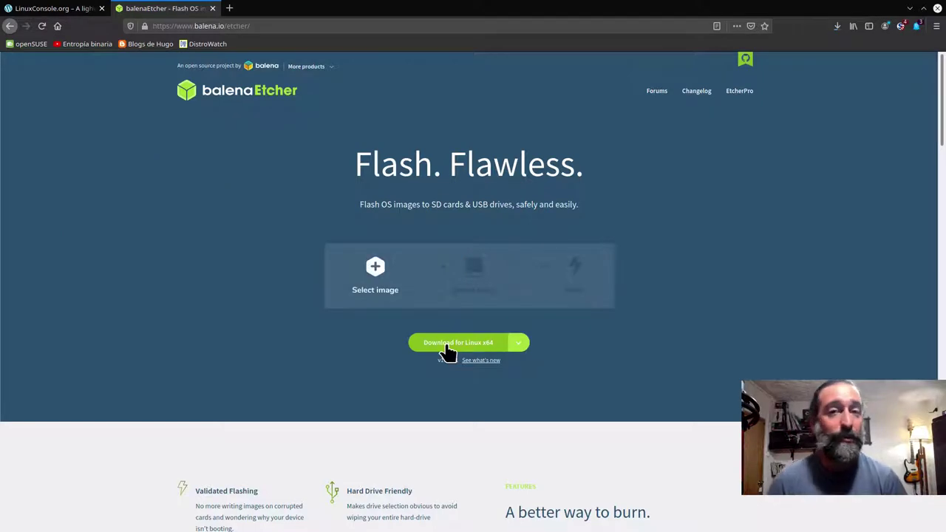
click(519, 343)
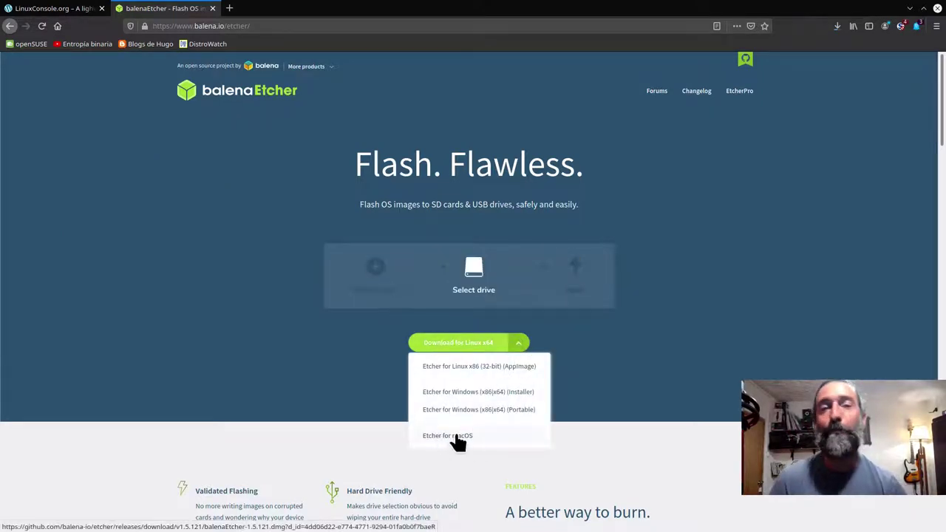
click(278, 346)
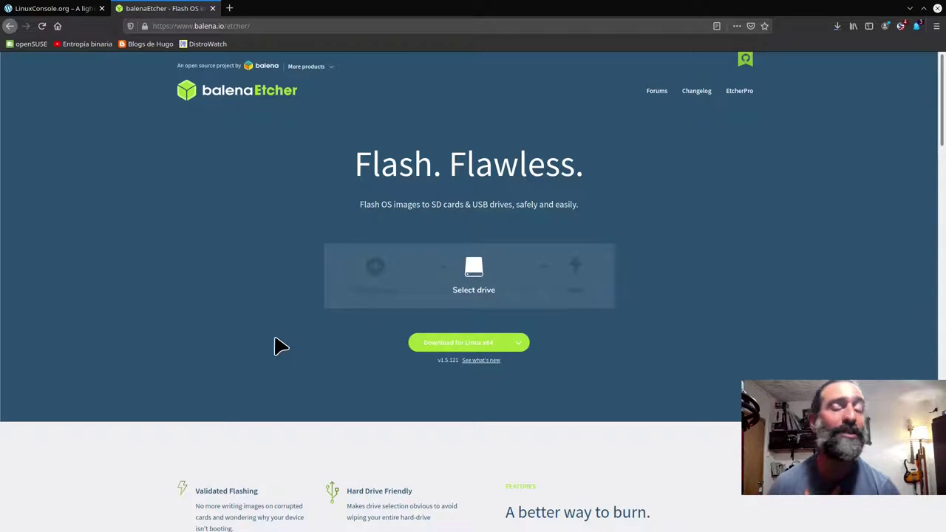
click(522, 345)
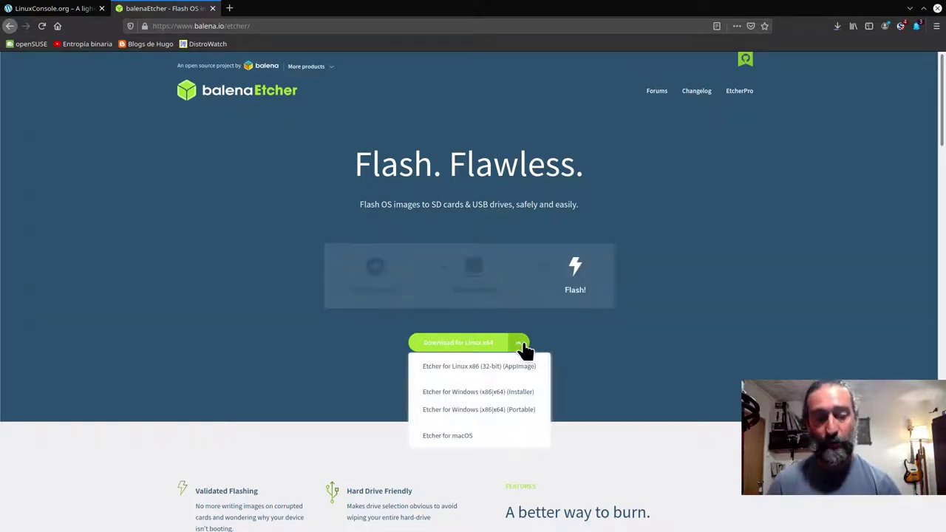
click(522, 345)
click(517, 346)
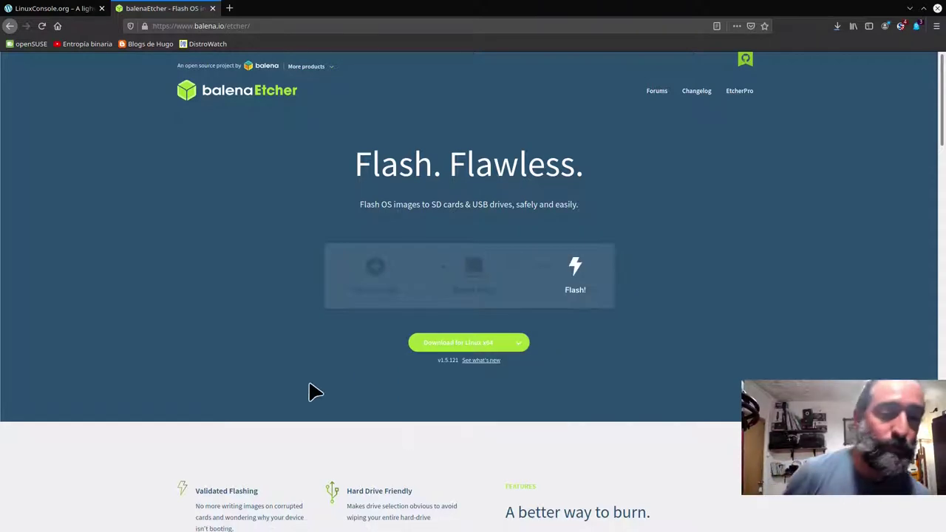
click(473, 349)
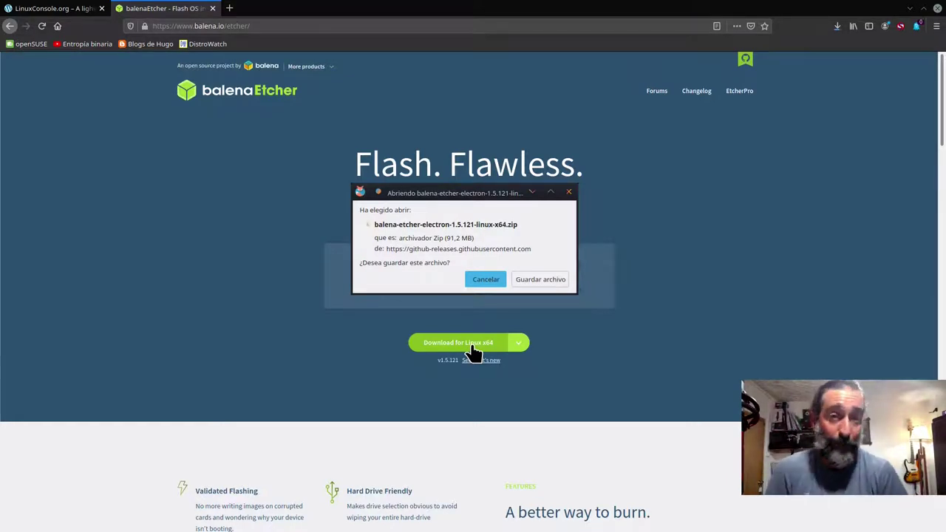
click(532, 280)
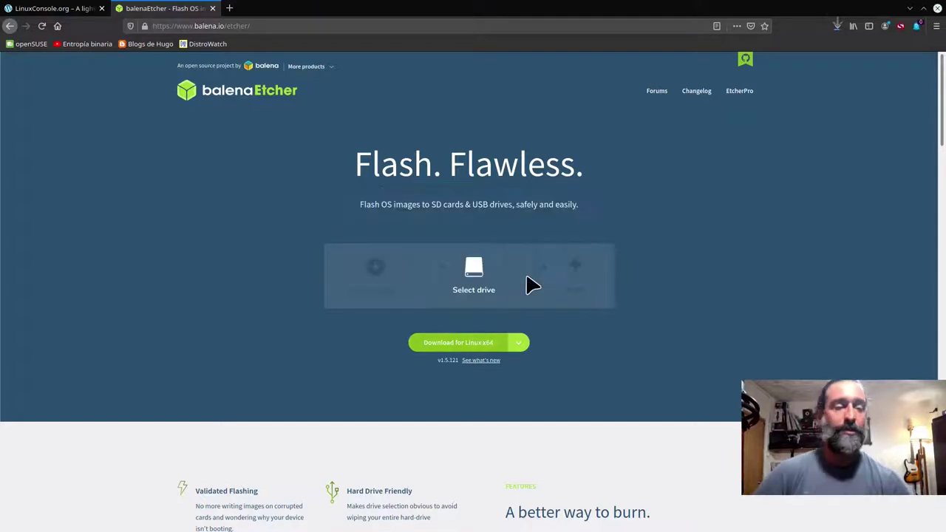
- Check the Etcher zip and LinuxConsole ISO download progress in the downloads panel
click(838, 28)
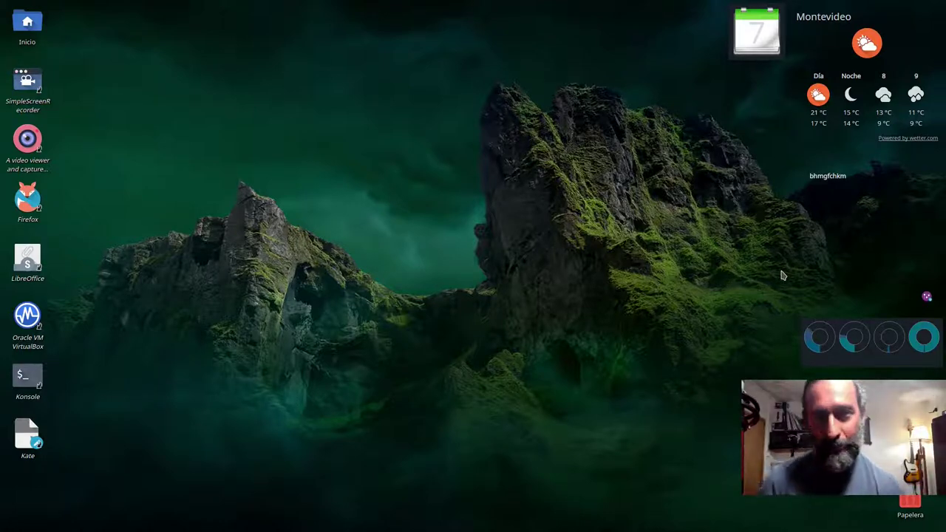
- Open the home folder in Dolphin and go to Descargas
click(32, 33)
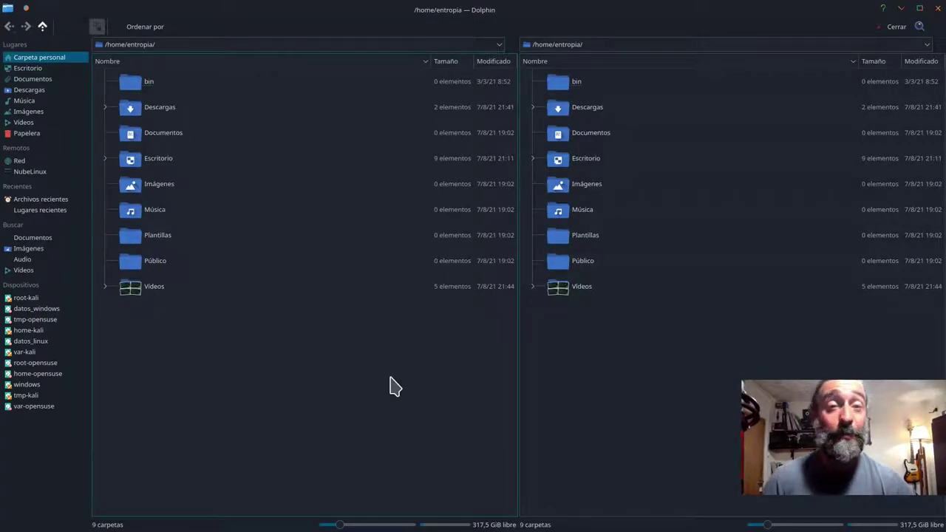
click(169, 111)
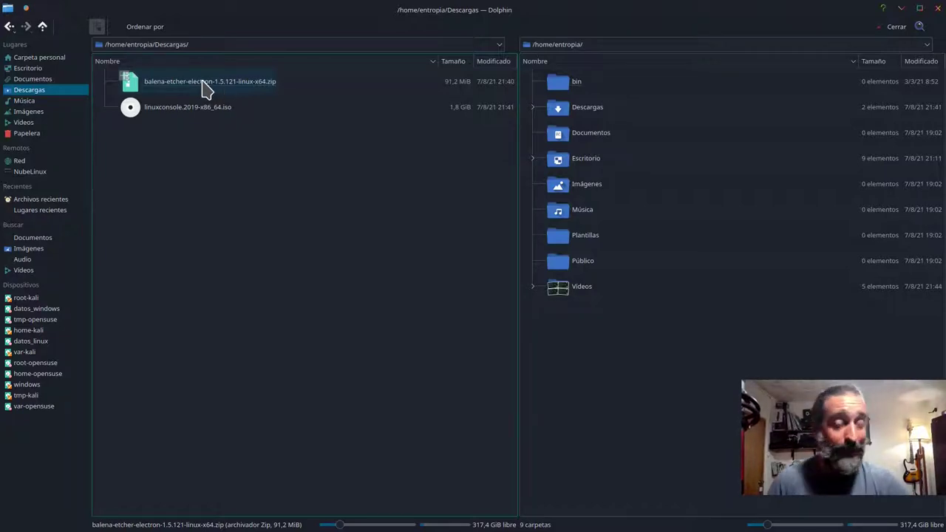
- Extract the Etcher zip into Descargas, then permanently delete the zip
right_click(204, 83)
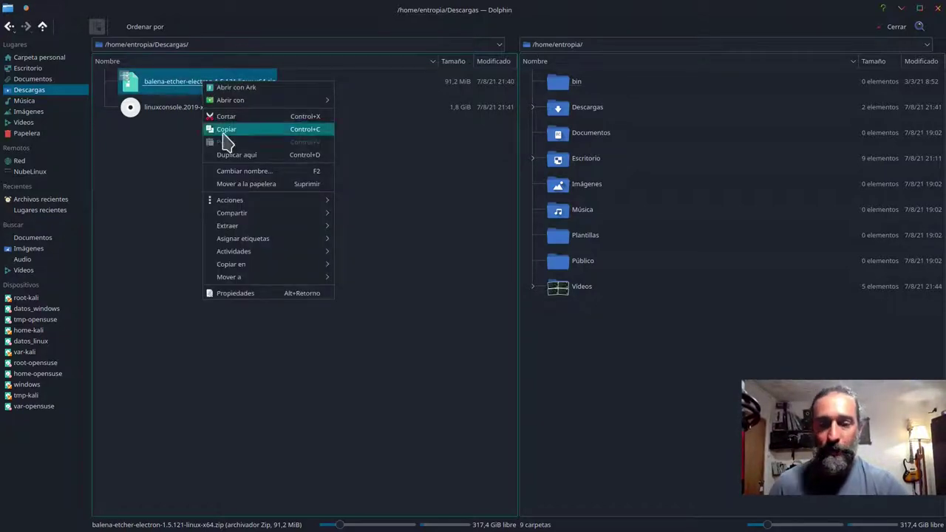
mouse_move(246, 225)
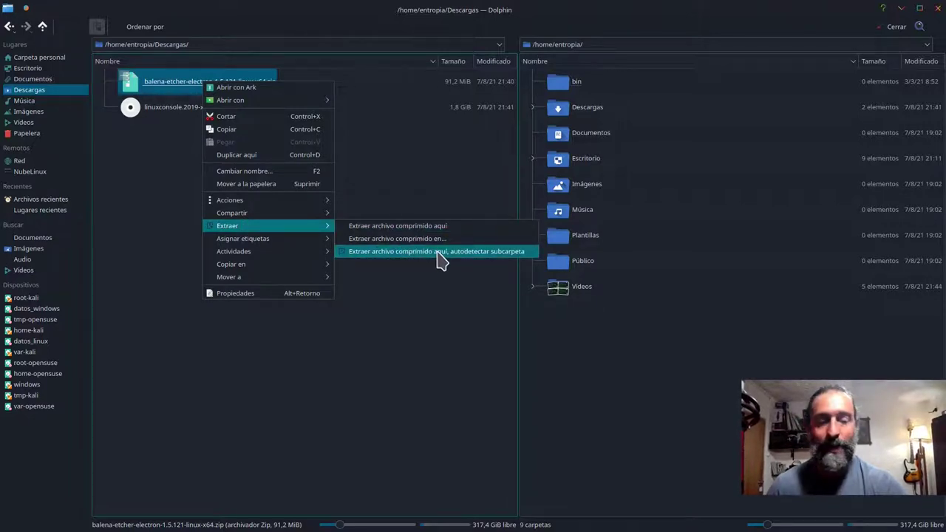
click(437, 253)
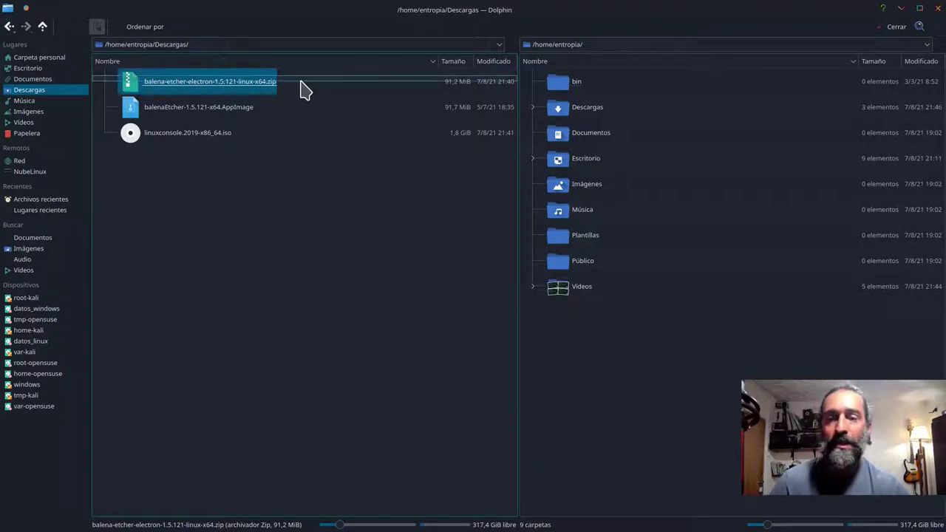
key(shift+Delete)
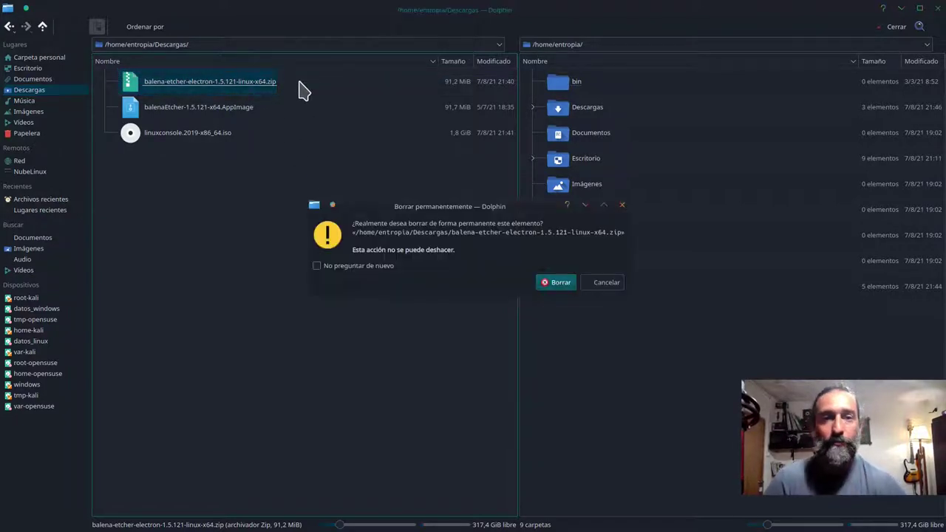
click(566, 287)
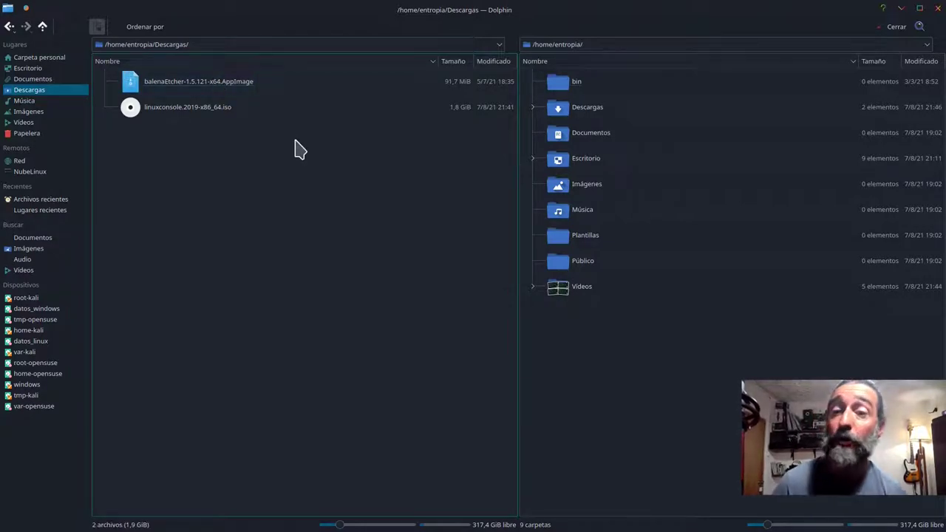
- Tick 'es ejecutable' in balenaEtcher-1.5.121-x64.AppImage's Permisos properties
right_click(224, 89)
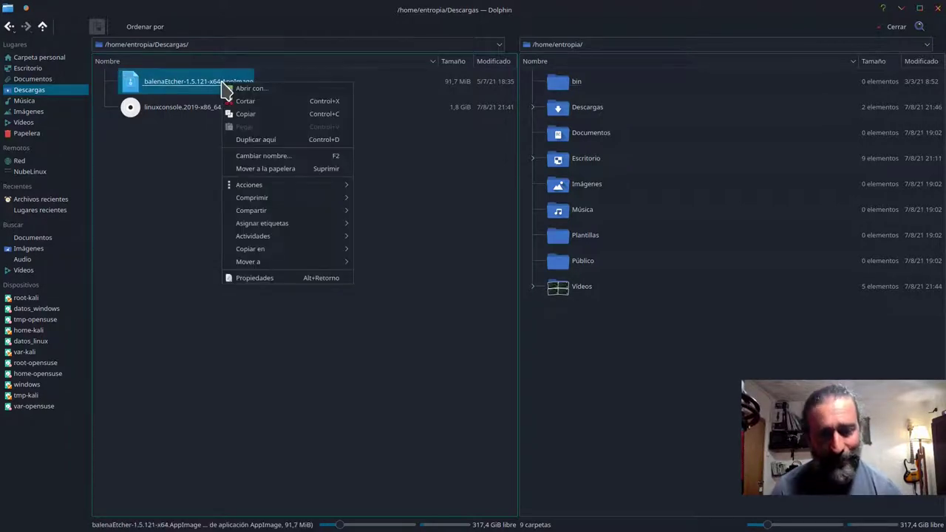
click(285, 286)
click(427, 156)
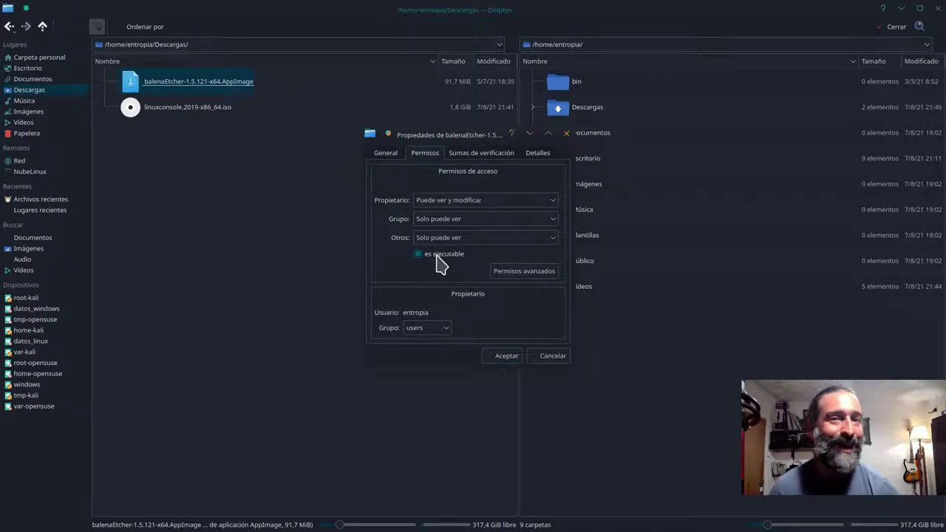
click(505, 356)
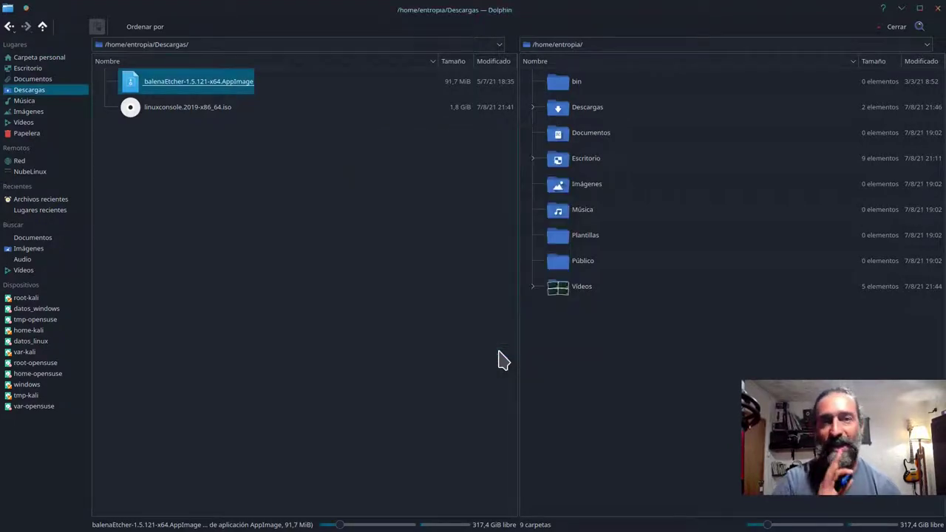
- Clear the file selection in Descargas so the newly plugged 7,5 GiB USB drive is listed
click(281, 91)
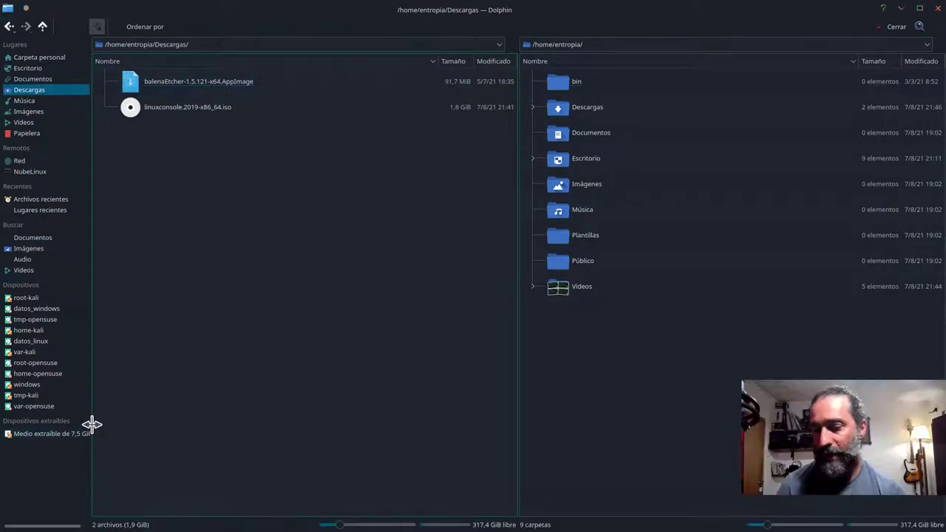
- Widen the Places panel, then run the balenaEtcher AppImage from Descargas, confirming Ejecutar
drag(91, 425, 100, 425)
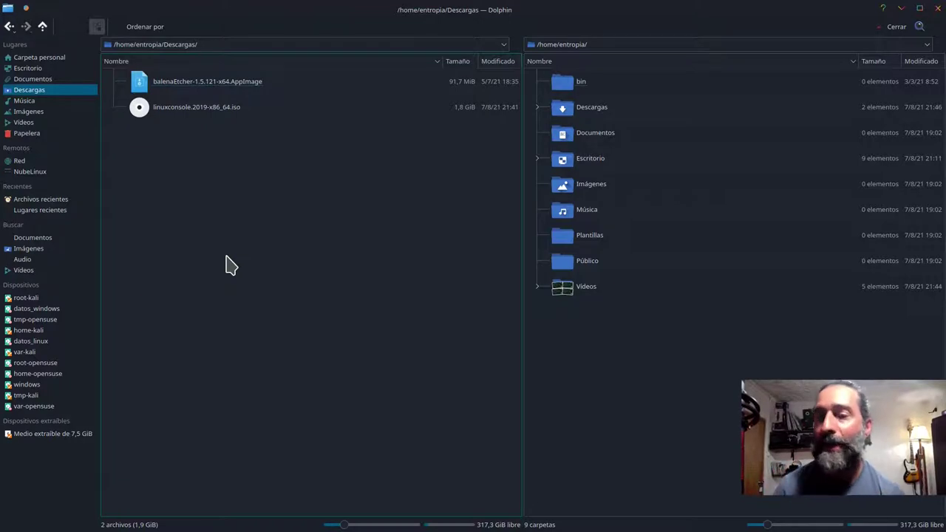
click(210, 93)
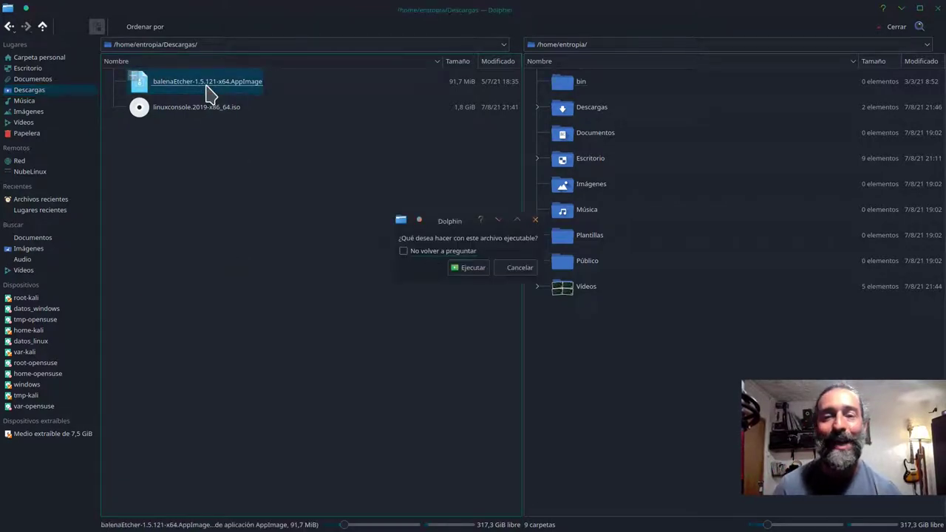
click(466, 270)
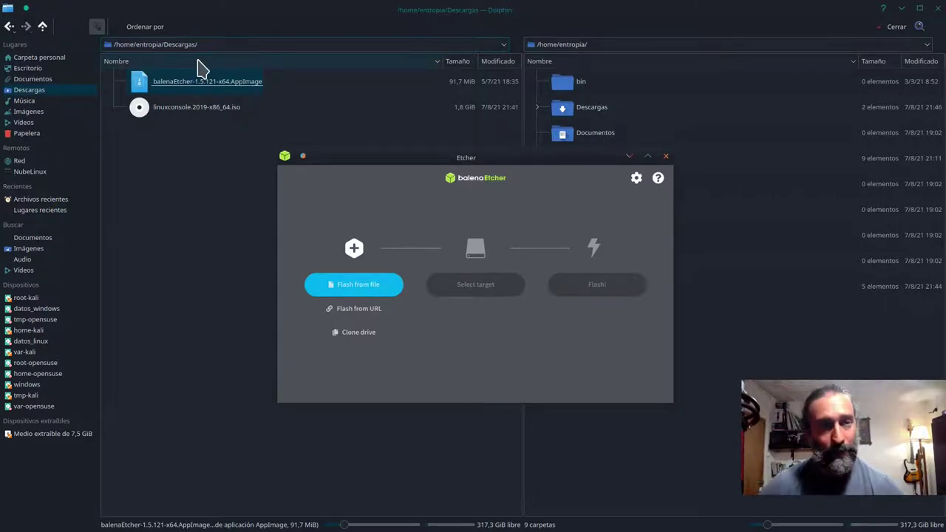
- Load linuxconsole.2019-x86_64.iso from Descargas as the image and bring up the target drive list
click(363, 288)
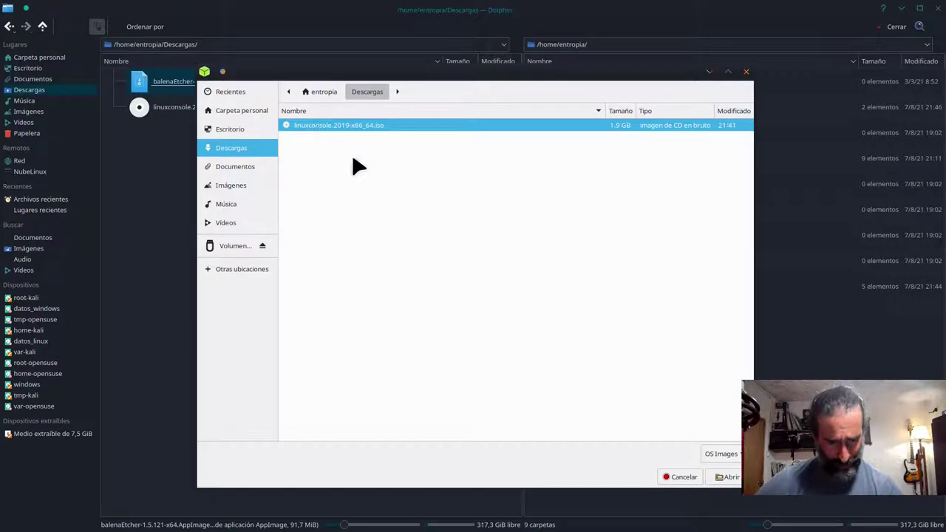
click(728, 477)
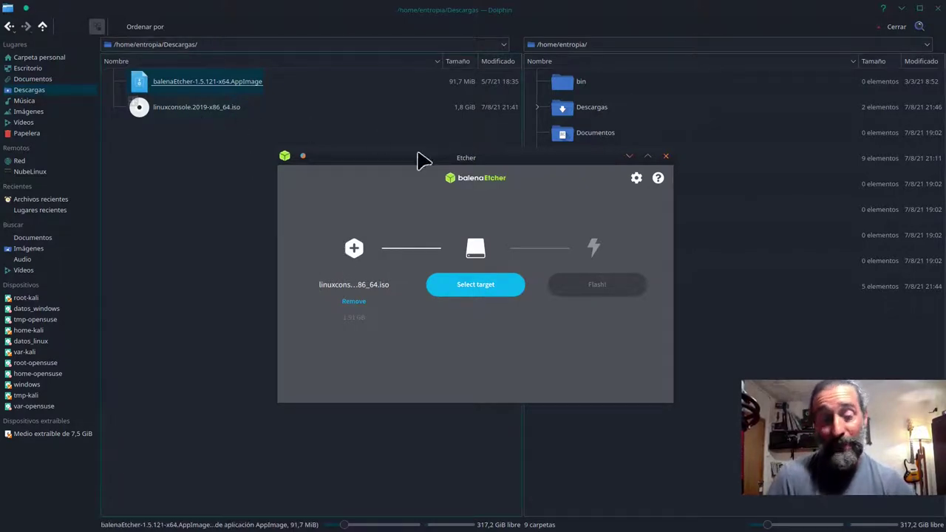
click(475, 288)
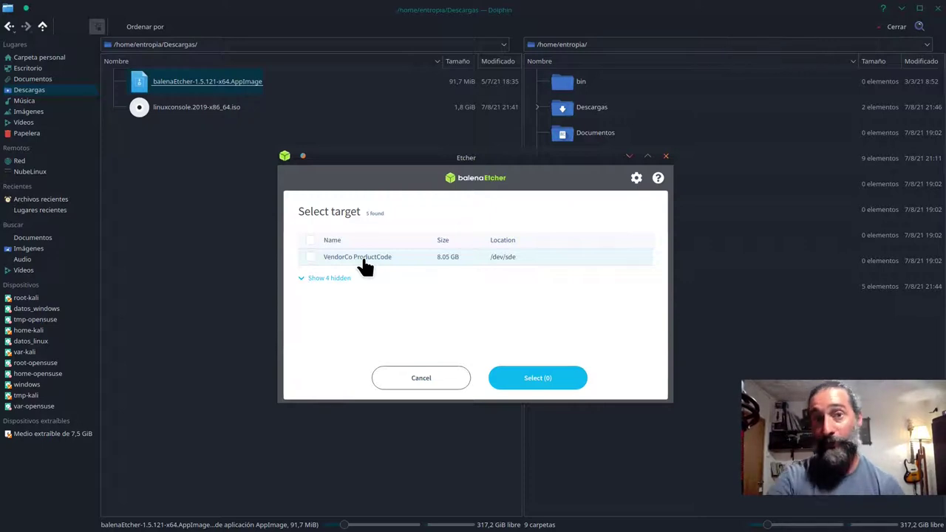
- Set the 8.05 GB VendorCo ProductCode drive as the target and start the flash
click(311, 258)
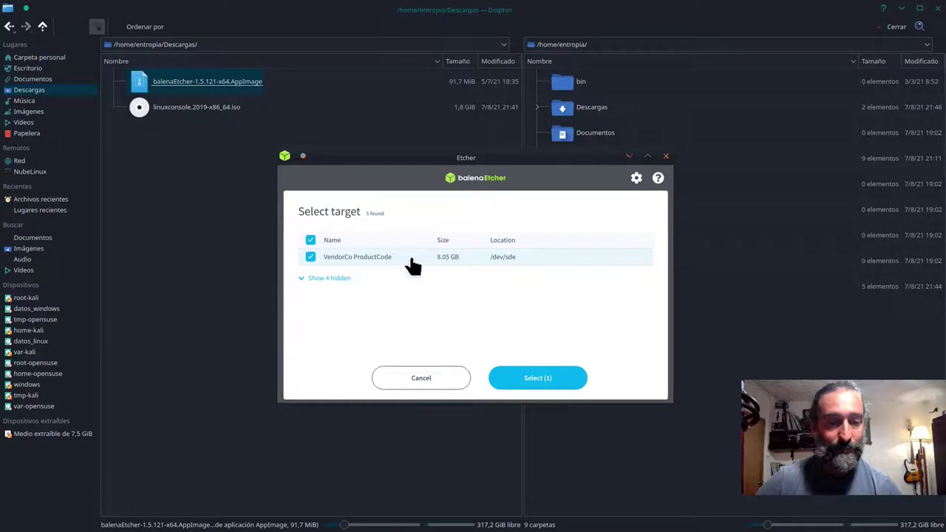
click(538, 378)
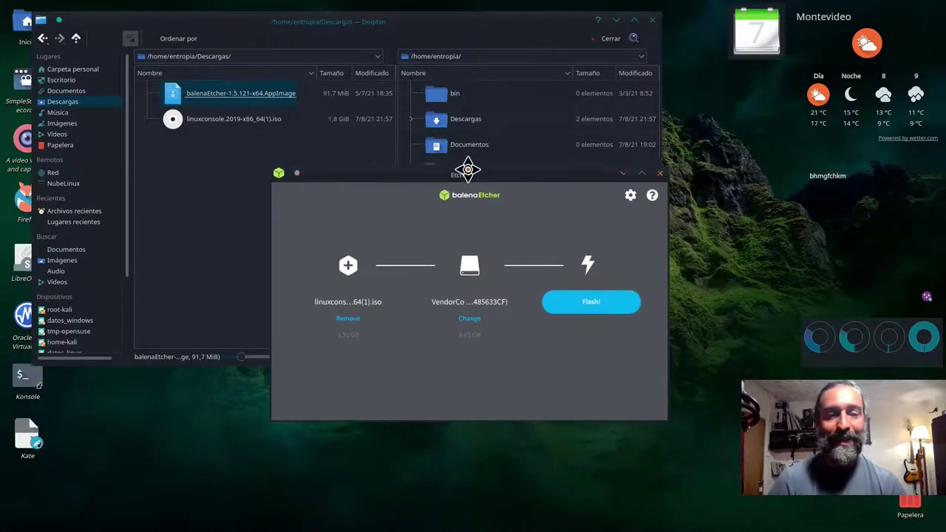
drag(470, 178, 465, 169)
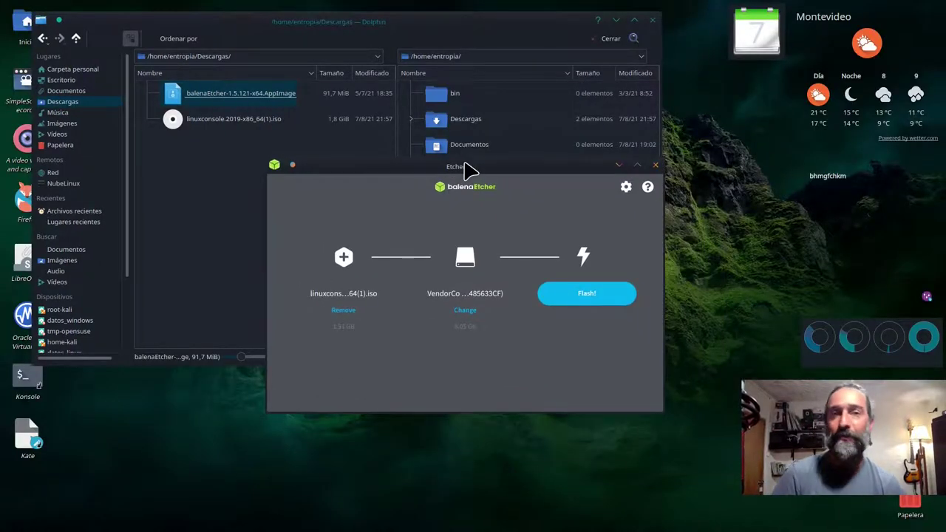
click(590, 296)
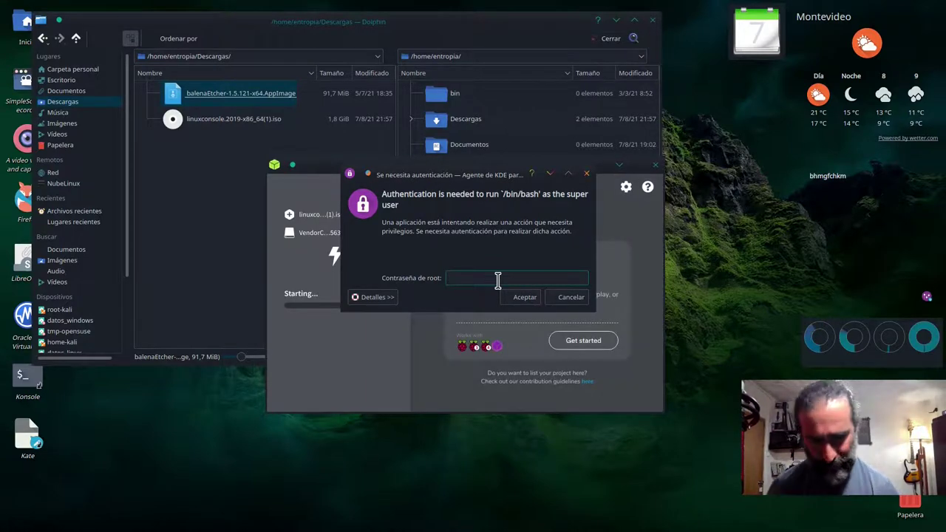
- Enter the root password in the KDE authentication dialog so Etcher writes the ISO
text(passw)
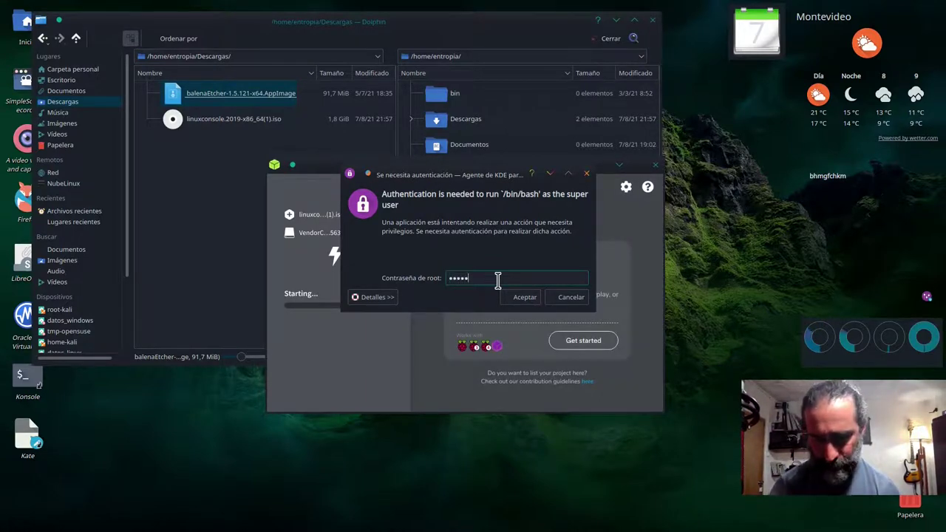
text(ord1234)
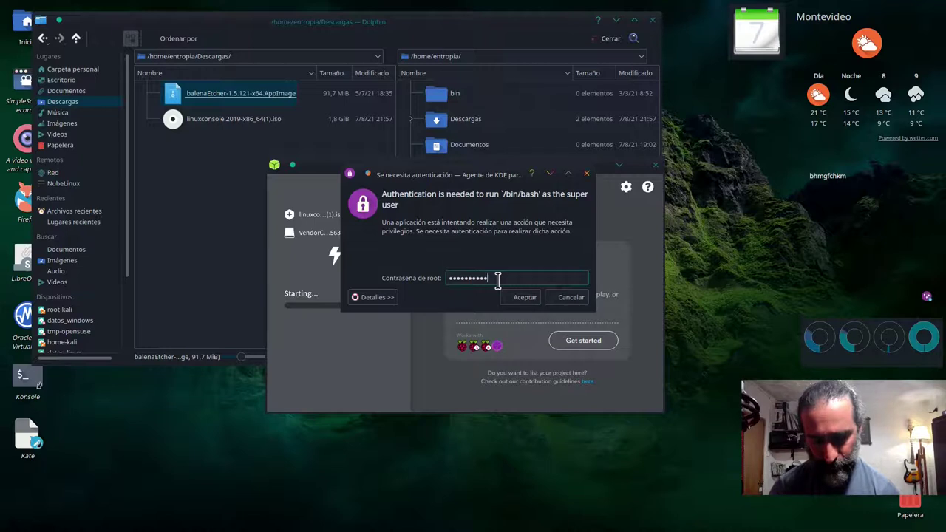
key(Return)
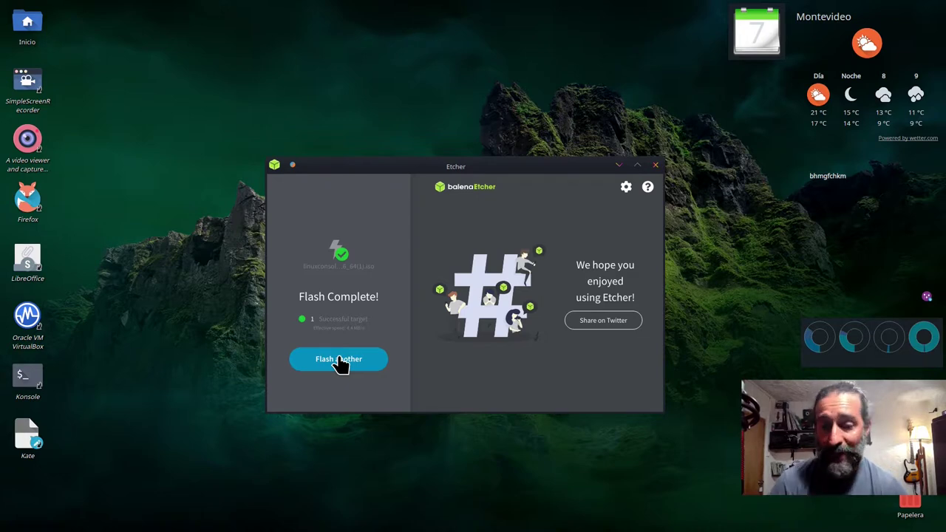
- Close balenaEtcher now that the LinuxConsole flash has finished
click(656, 165)
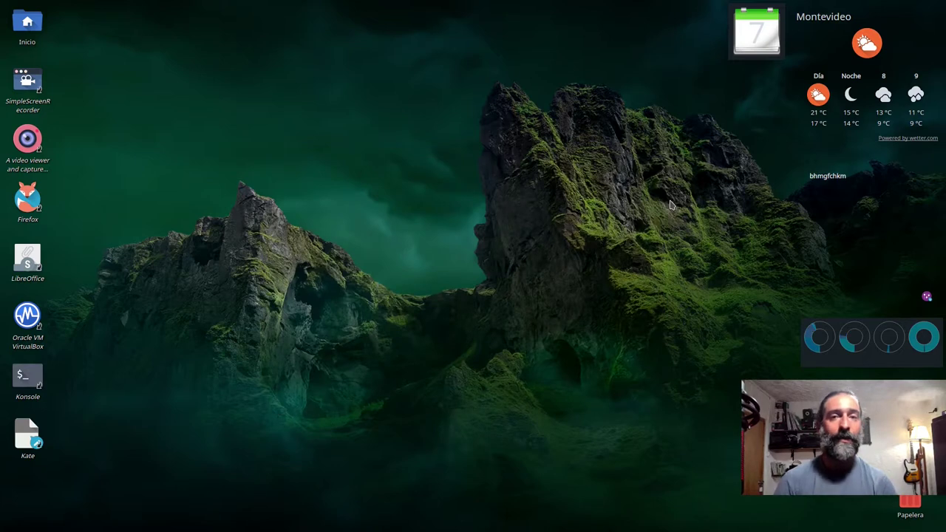